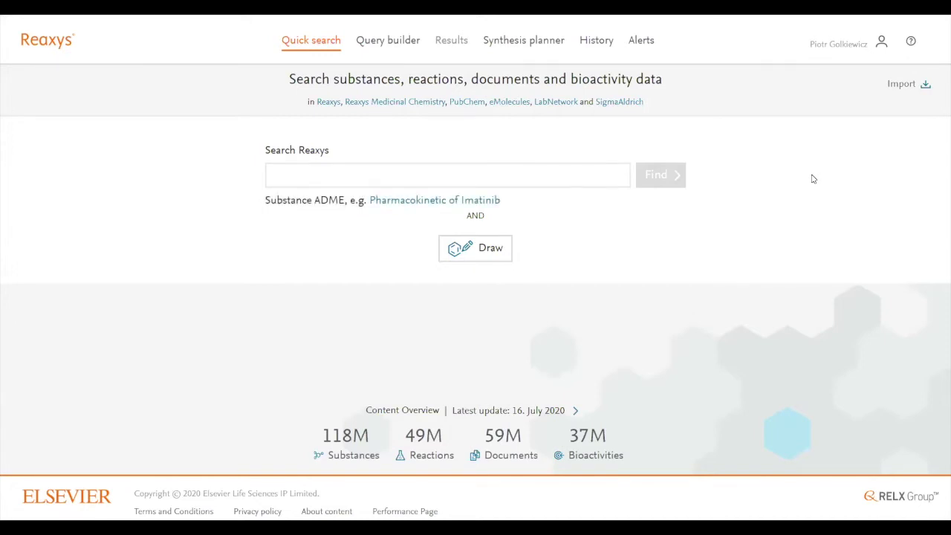
Quick-search for the 'vickers hardness' concept followed by 'of lanthanoids'
left_click(304, 178)
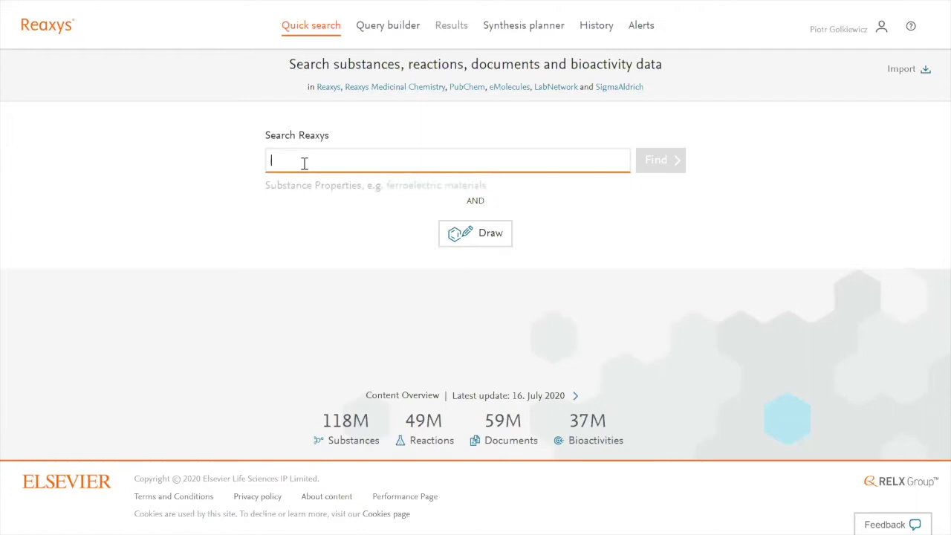
type("vickers")
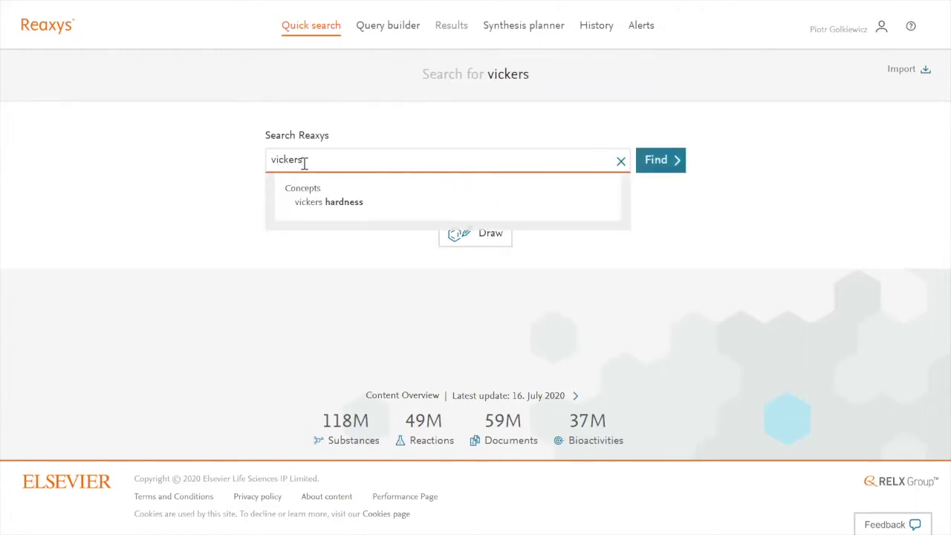
left_click(325, 202)
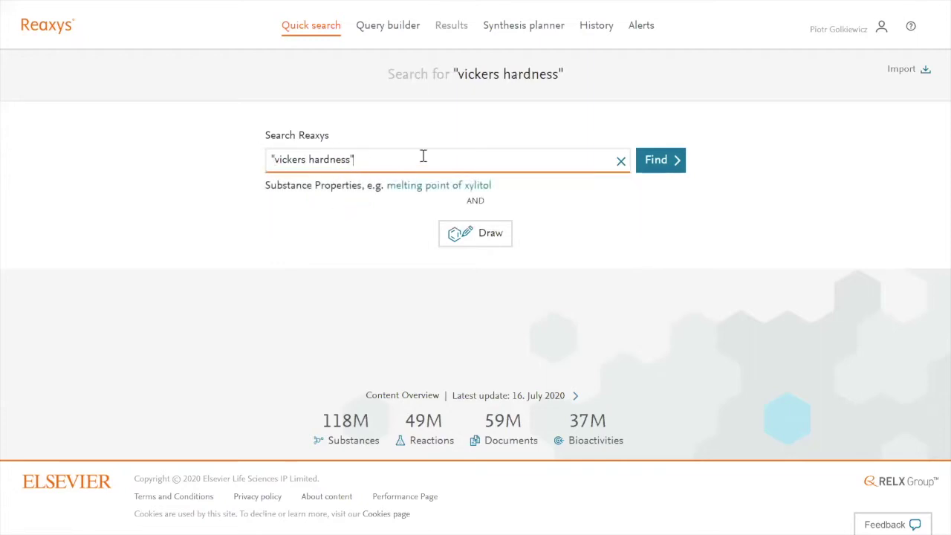
type("of lan")
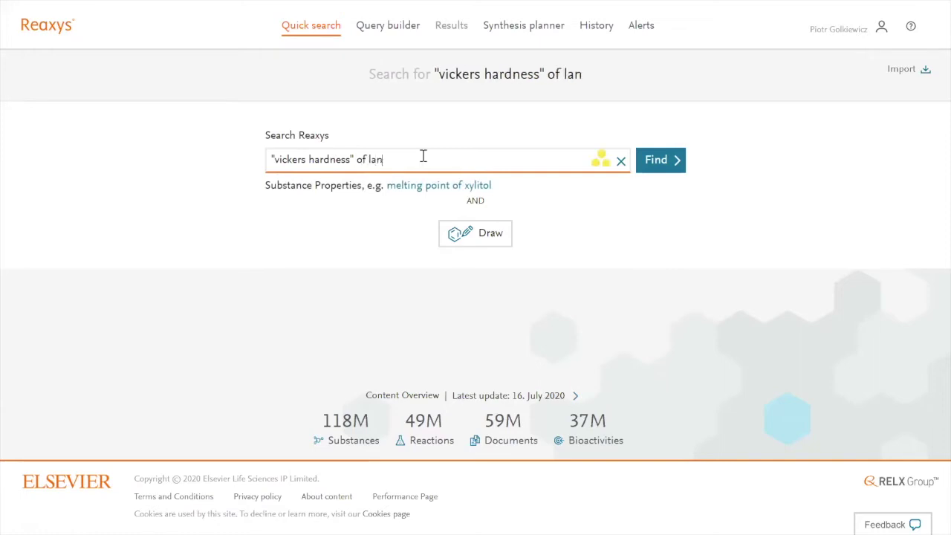
type("thanoids")
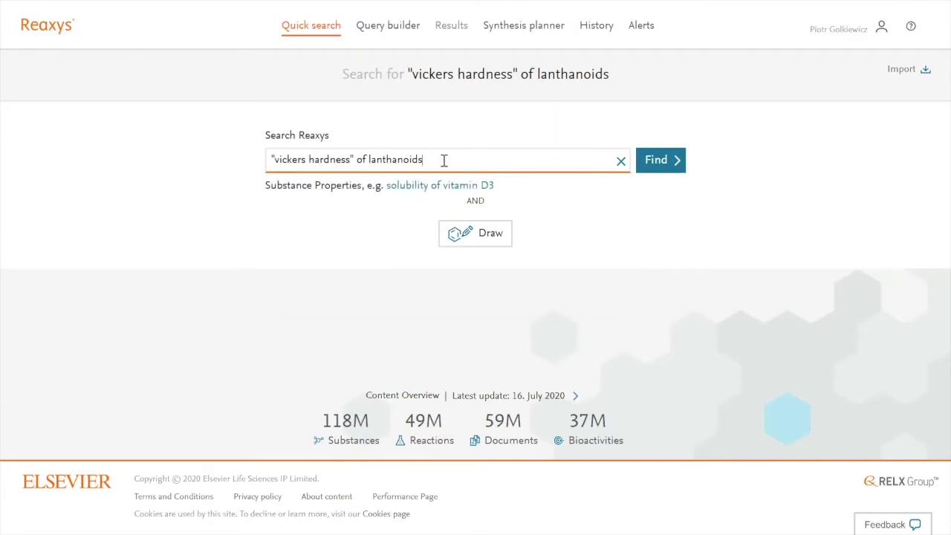
left_click(664, 165)
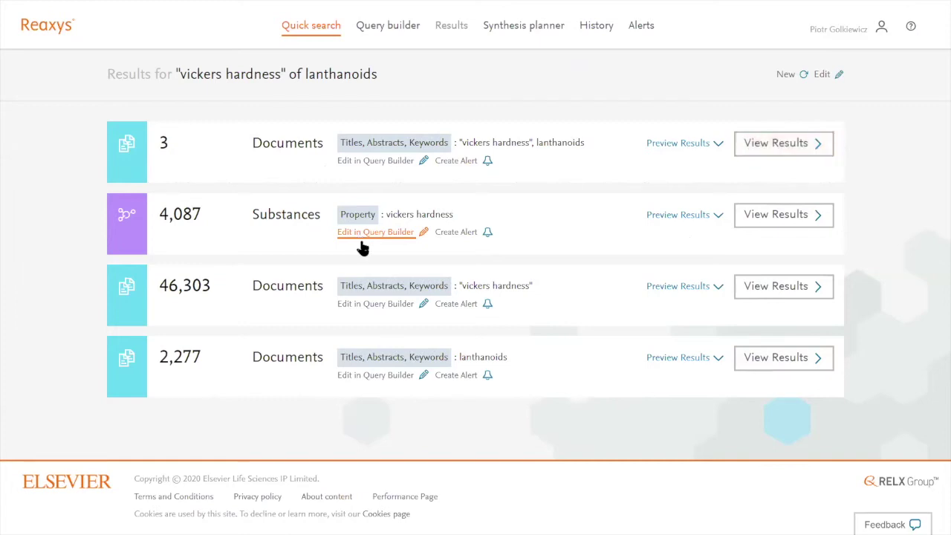
Move the vickers hardness substance search into the Query Builder and add a Molecular Formula row
left_click(374, 233)
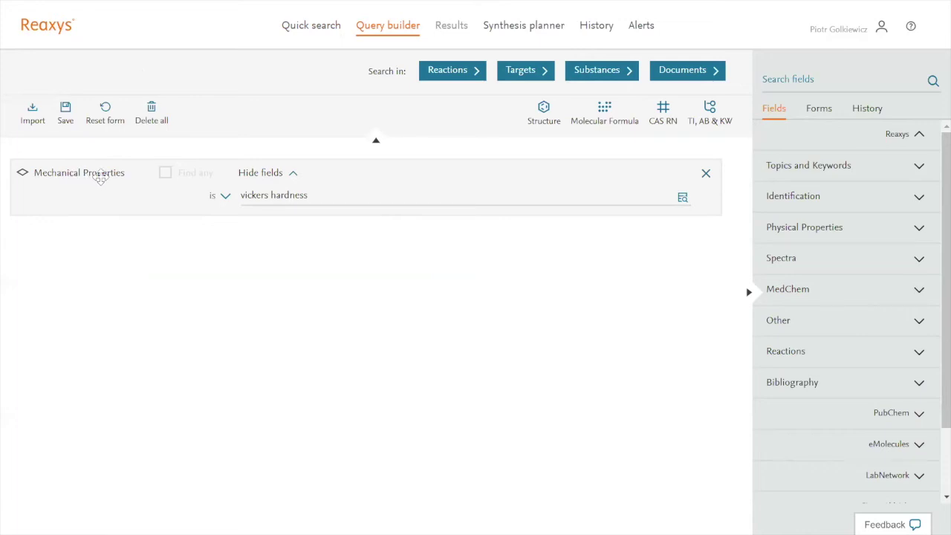
left_click(270, 196)
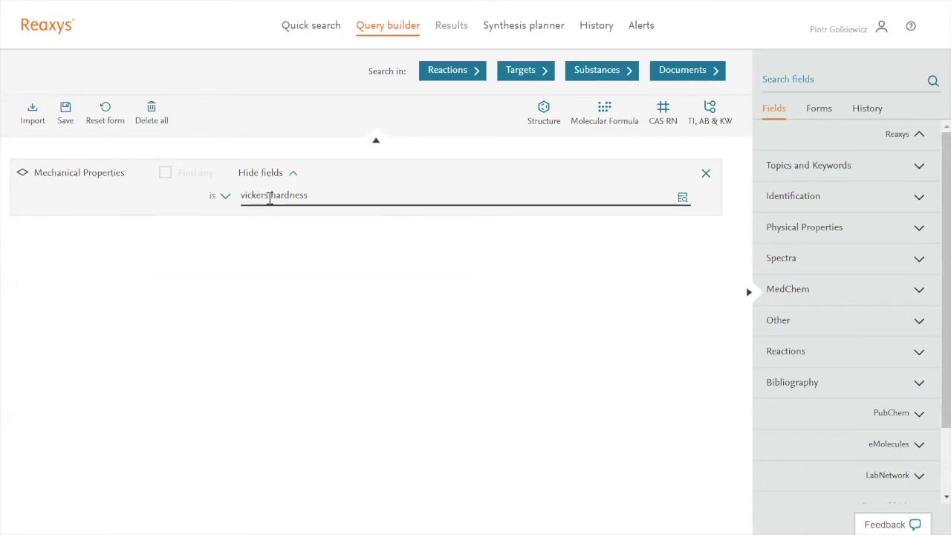
left_click(605, 113)
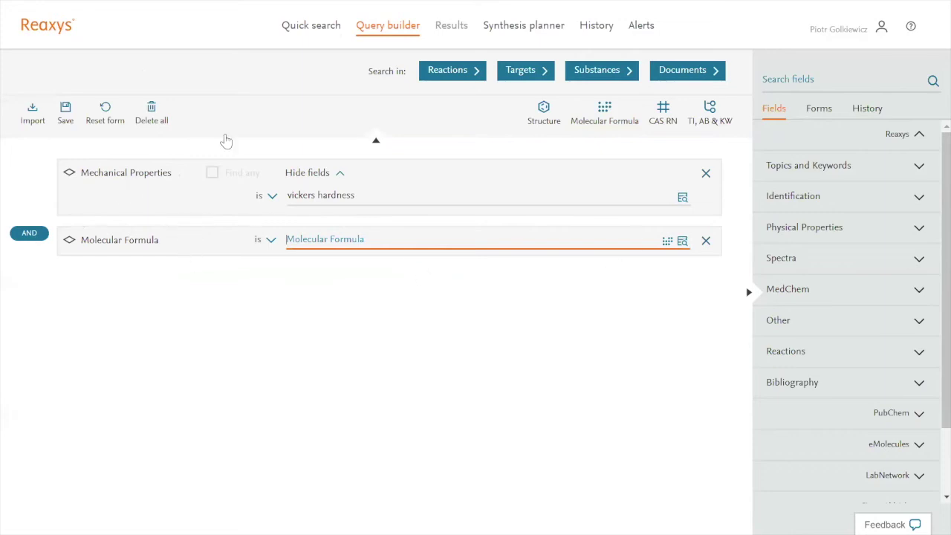
Keep AND joining the Molecular Formula row to vickers hardness and bring up its periodic table
left_click(30, 234)
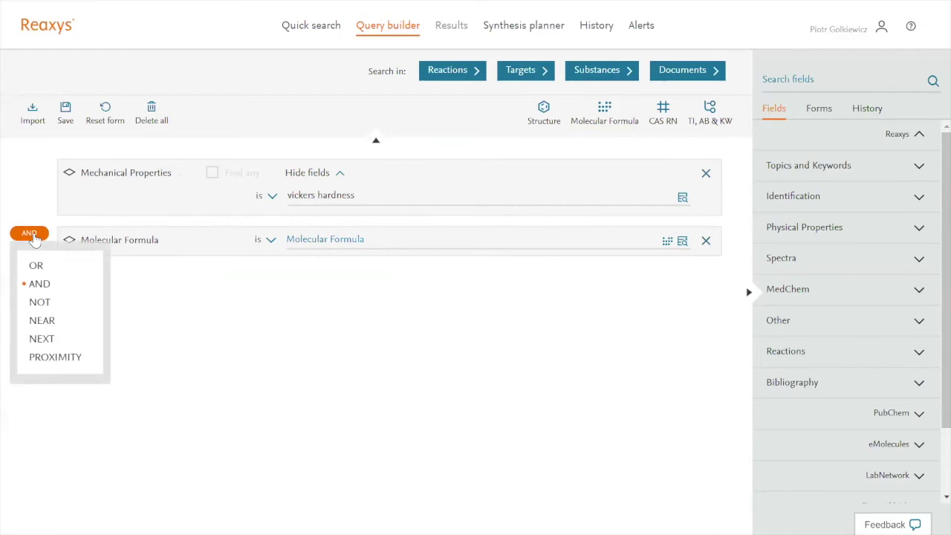
left_click(33, 238)
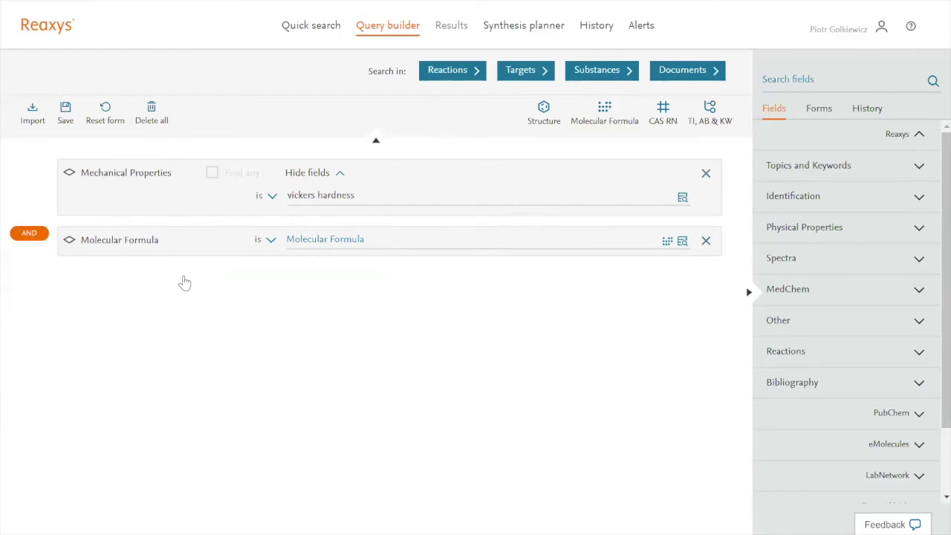
left_click(354, 199)
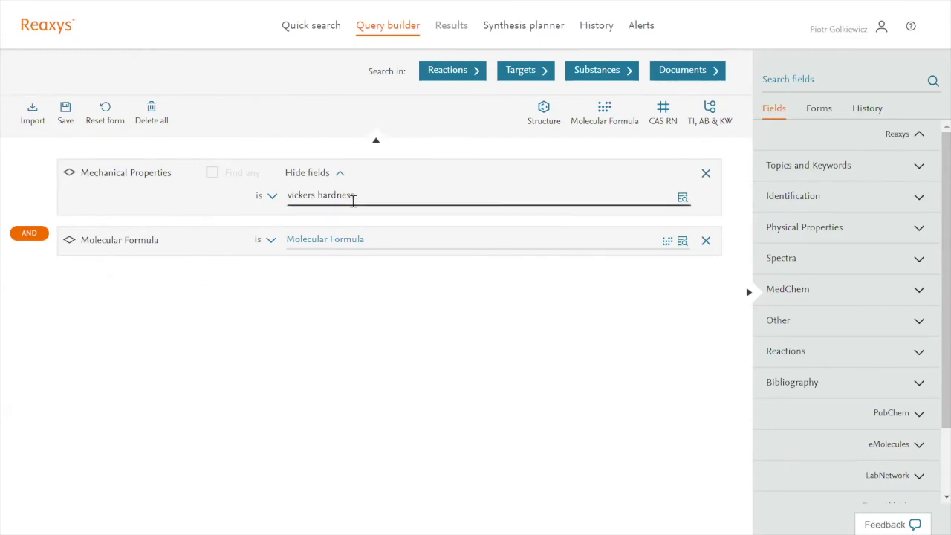
left_click(332, 243)
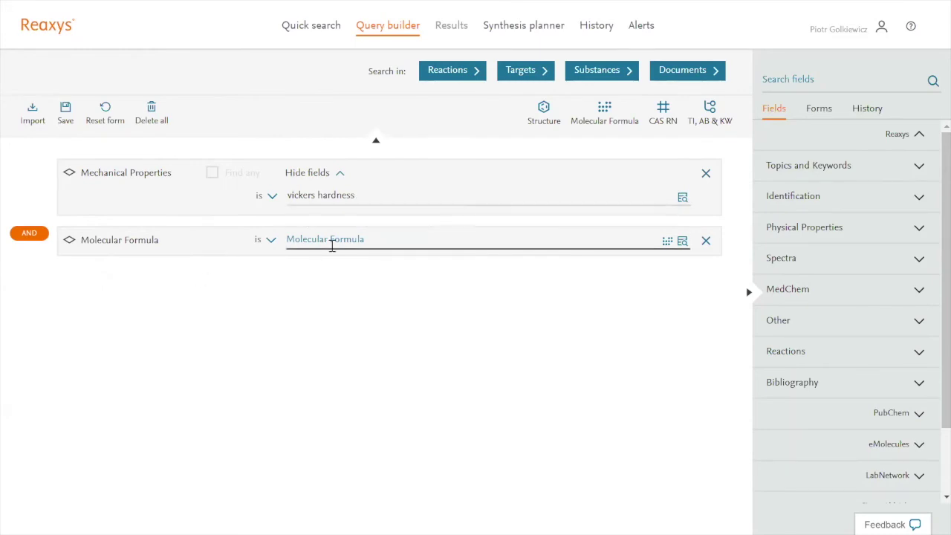
left_click(667, 242)
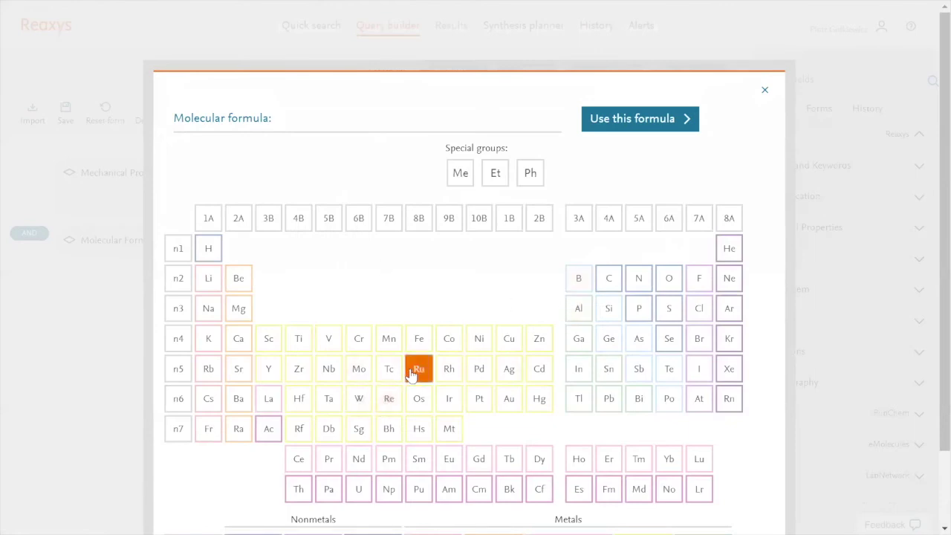
Set the Molecular Formula to Lanthanoids (lan) and run it as a substance search, giving 6 substances
scroll(475, 327, "down", 2)
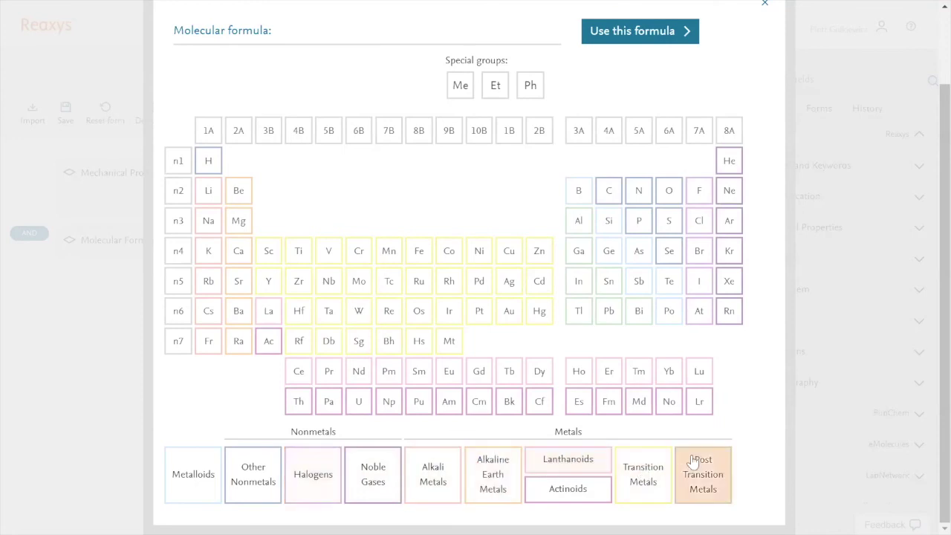
left_click(568, 462)
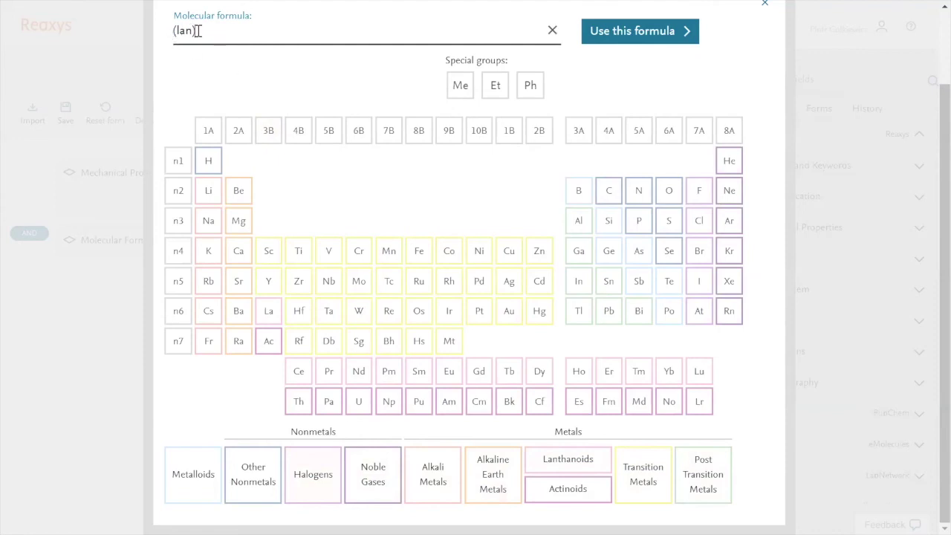
left_click_drag(198, 30, 175, 32)
left_click(209, 71)
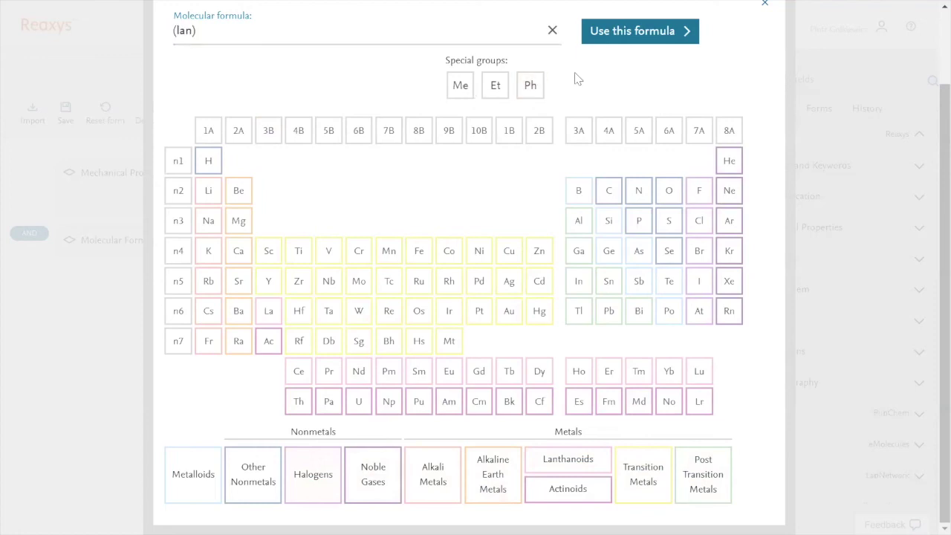
left_click(639, 36)
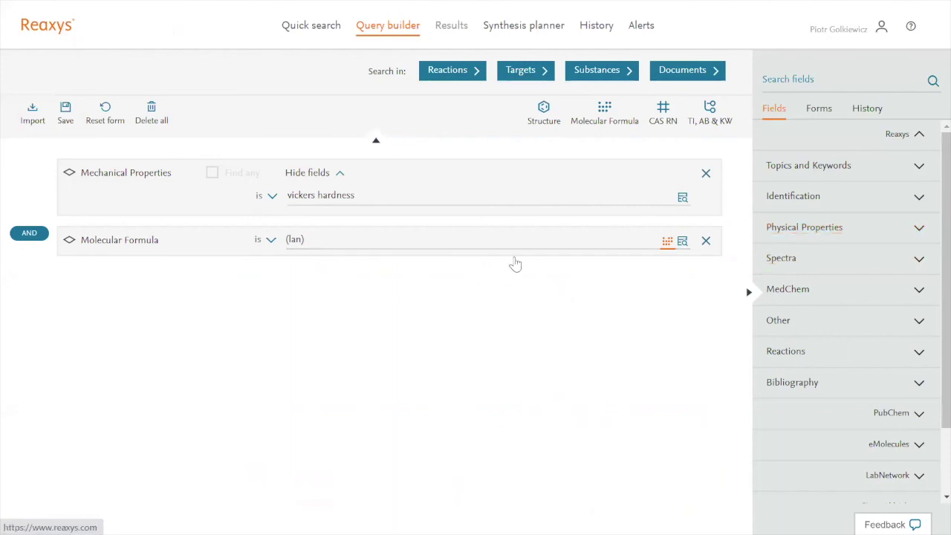
left_click(466, 249)
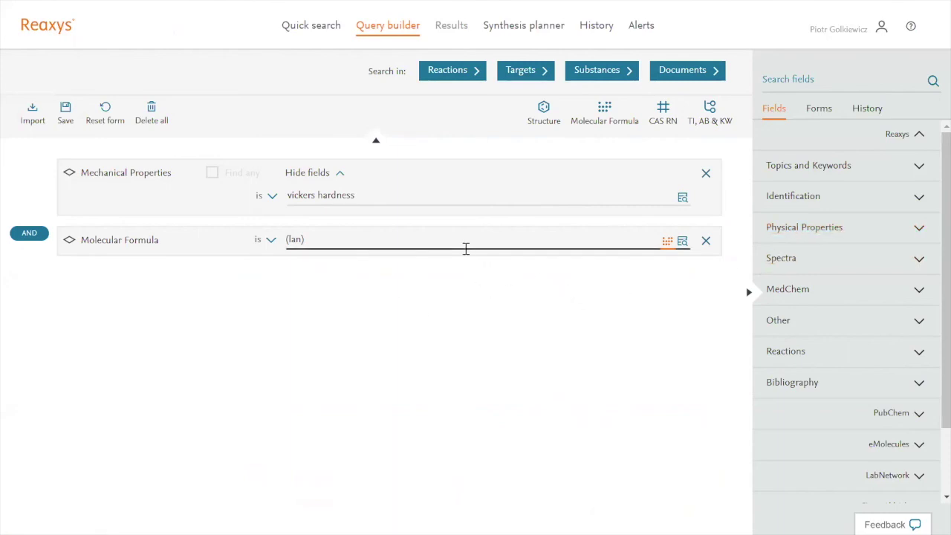
left_click(606, 72)
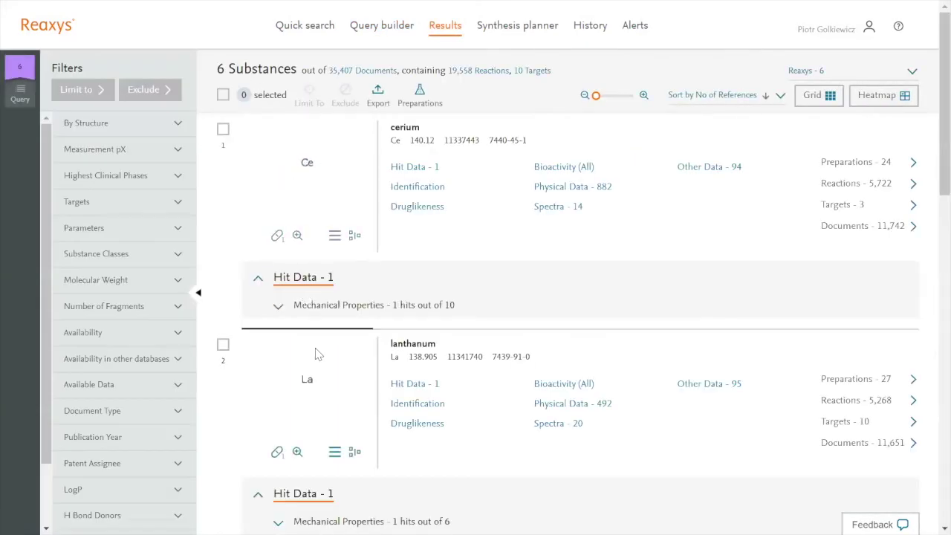
Expand and collapse the Vickers hardness hit data for cerium (245) and lanthanum
left_click(319, 303)
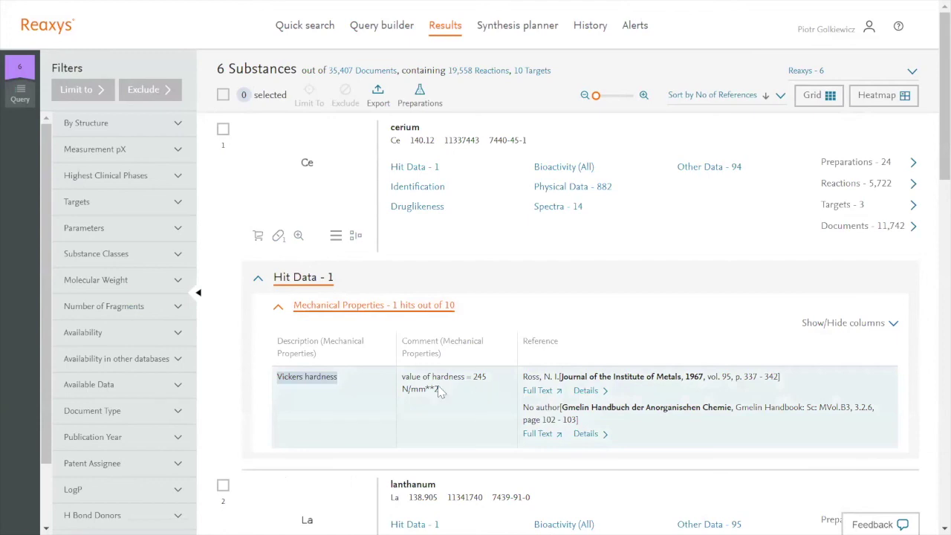
left_click(413, 312)
scroll(392, 318, "down", 2)
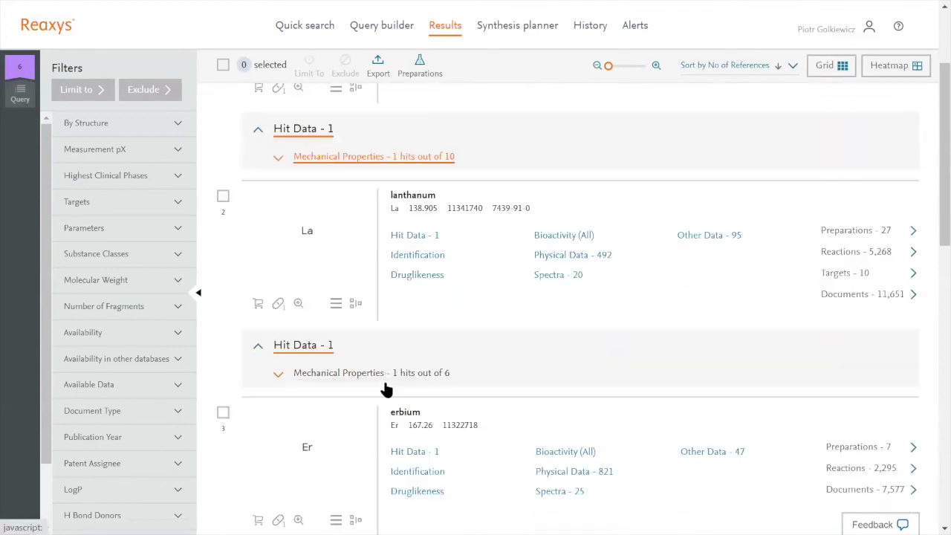
left_click(389, 373)
left_click(389, 374)
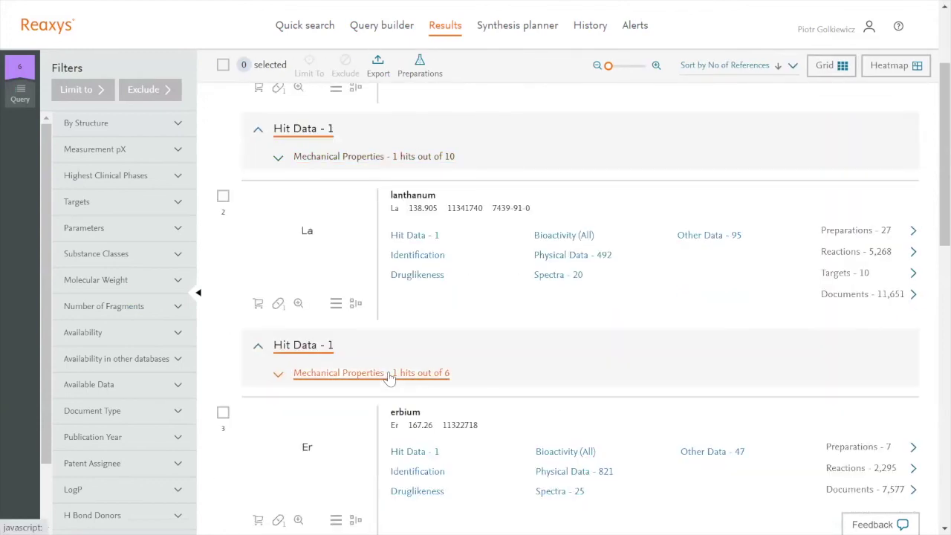
Expand the Vickers hardness hit data for erbium (716), ytterbium and holmium (765 N/mm**2)
scroll(392, 377, "down", 2)
scroll(392, 377, "down", 1)
left_click(379, 367)
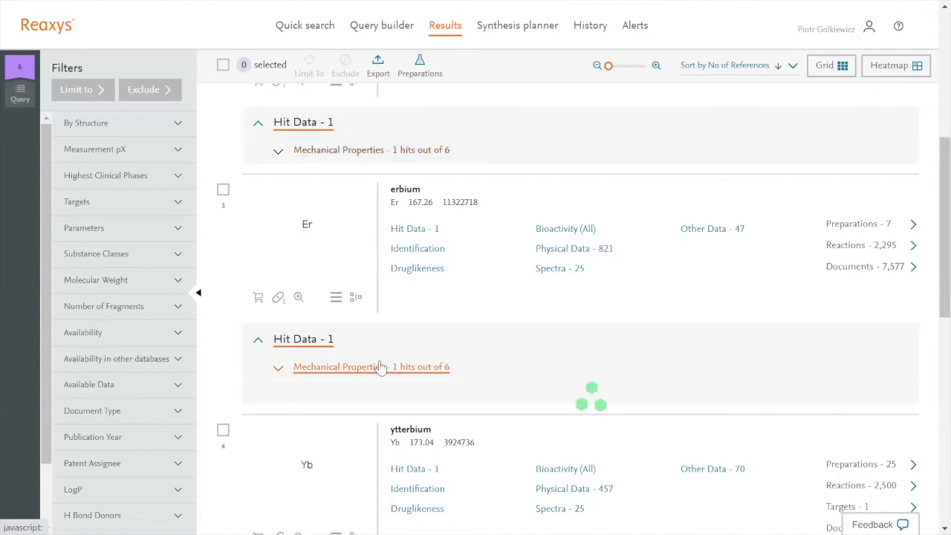
scroll(380, 367, "down", 5)
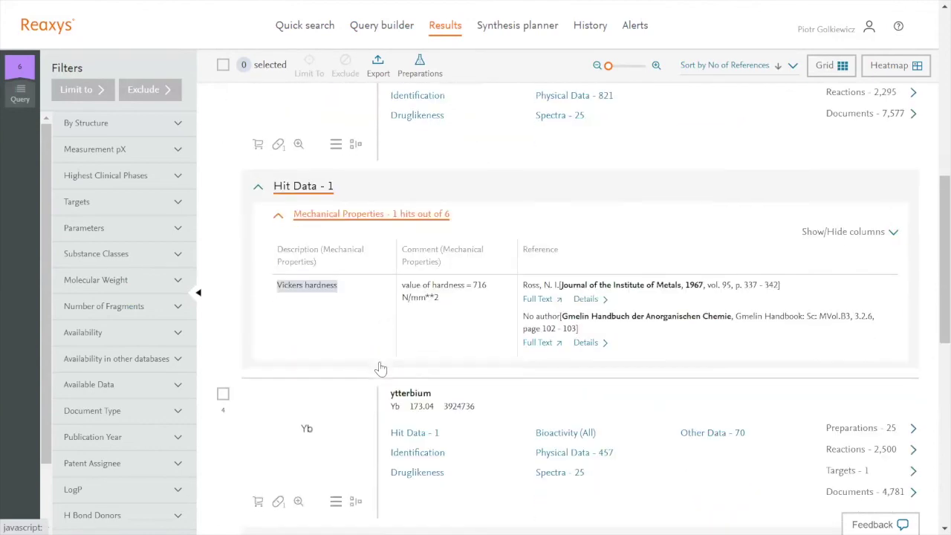
left_click(384, 362)
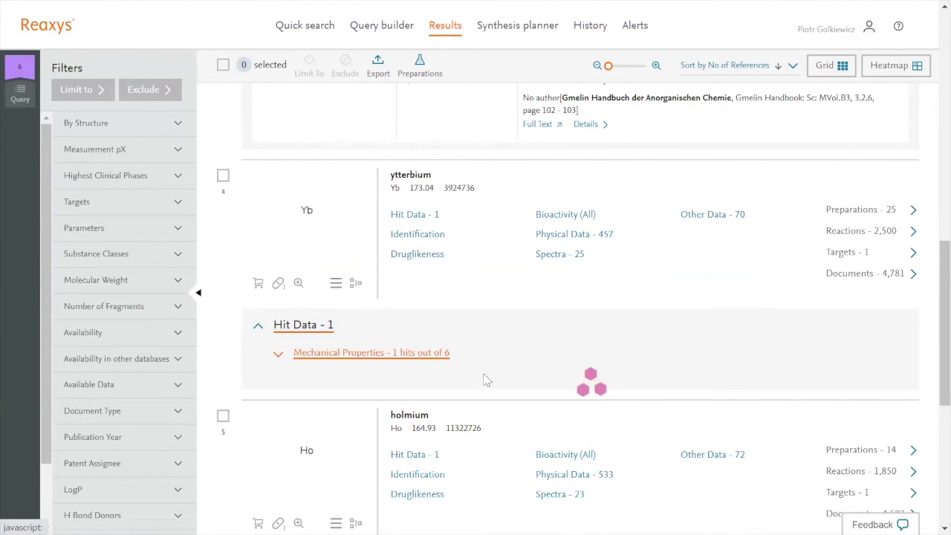
scroll(484, 382, "down", 2)
scroll(475, 372, "down", 3)
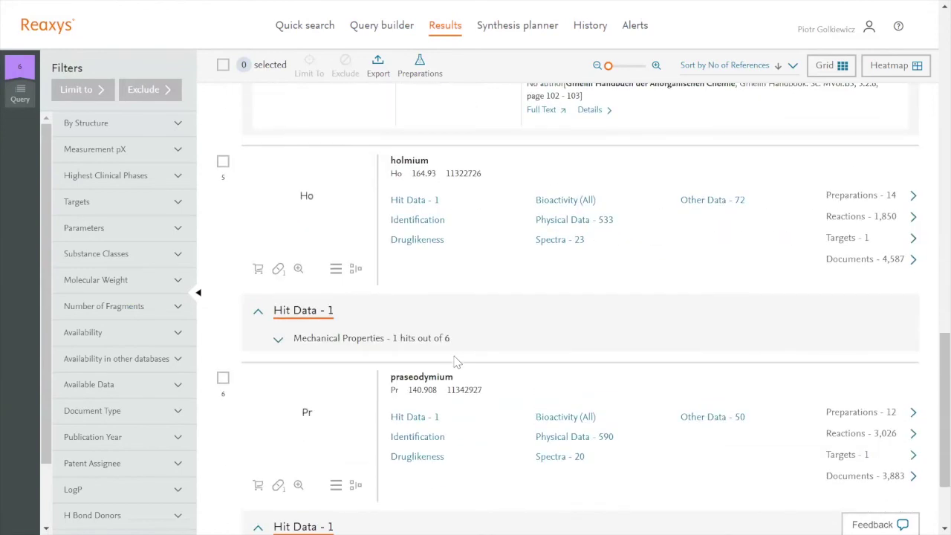
left_click(428, 343)
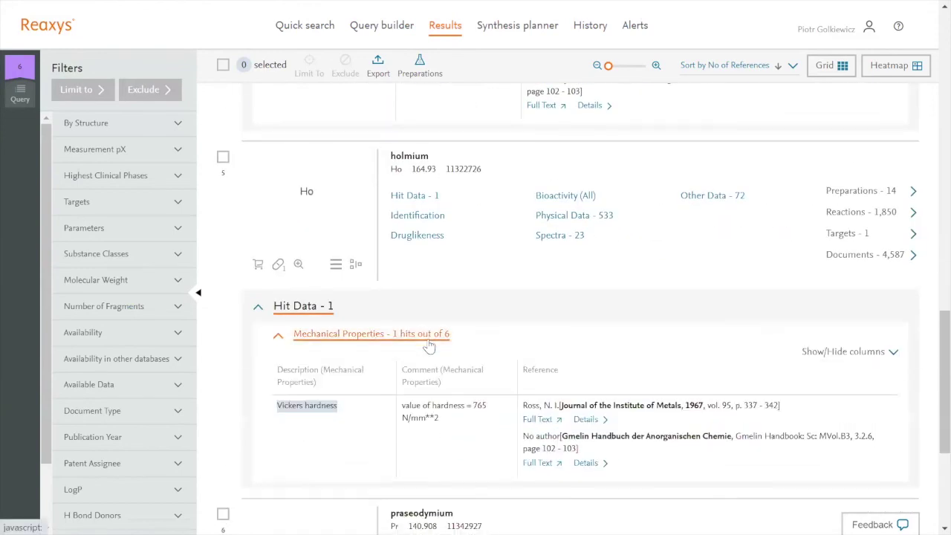